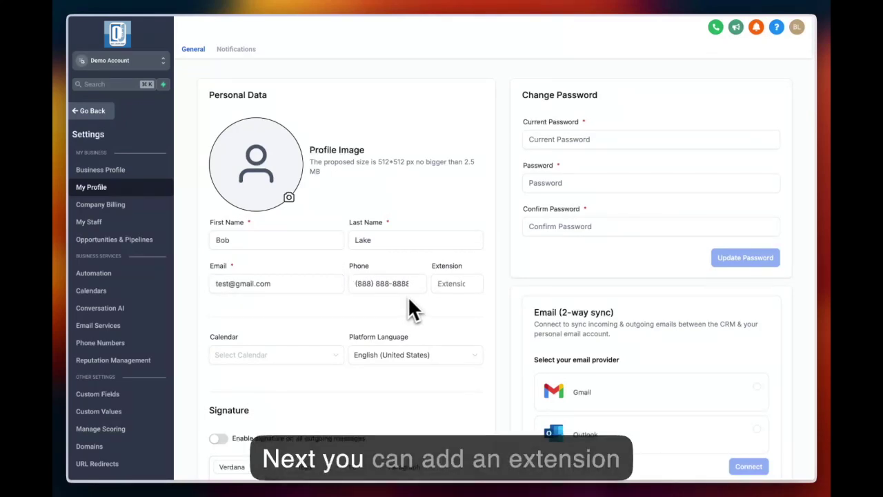
left_click(444, 287)
left_click(203, 325)
scroll(203, 325, "down", 2)
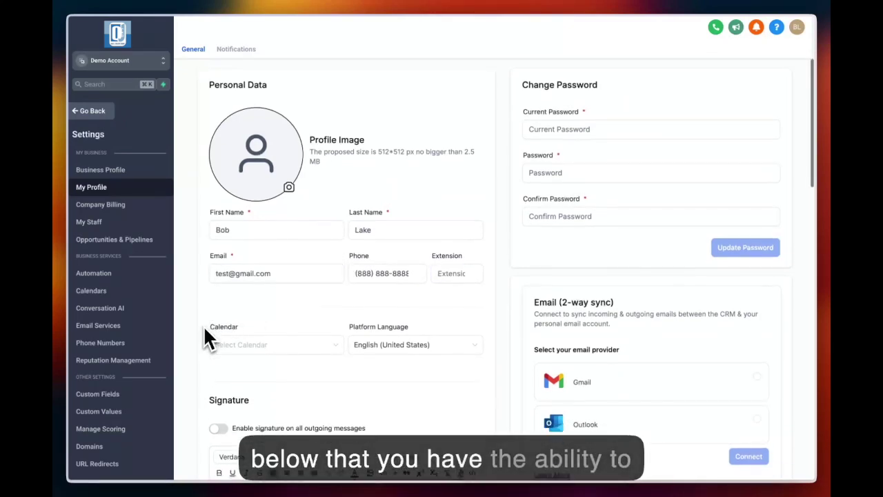
left_click(292, 275)
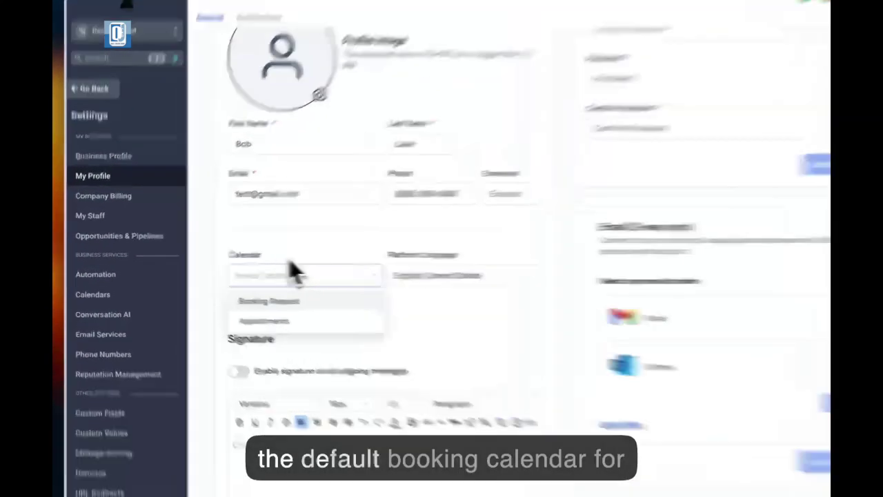
left_click(292, 274)
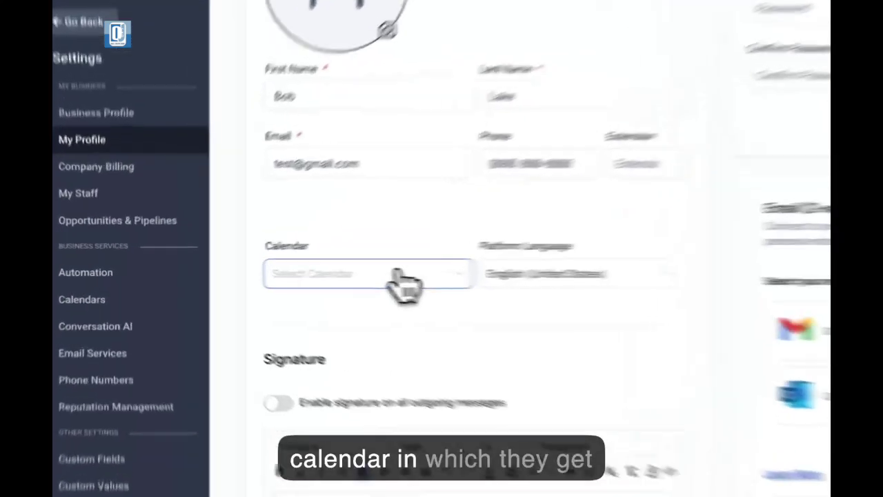
left_click(404, 276)
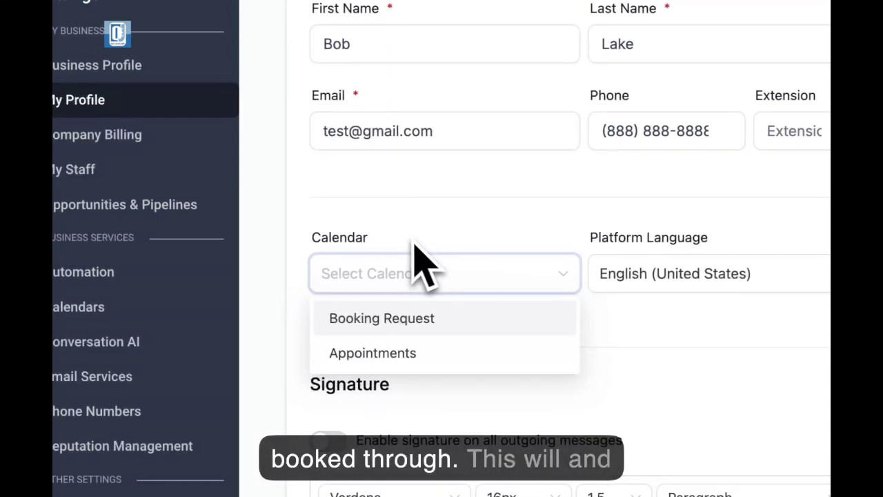
left_click(405, 238)
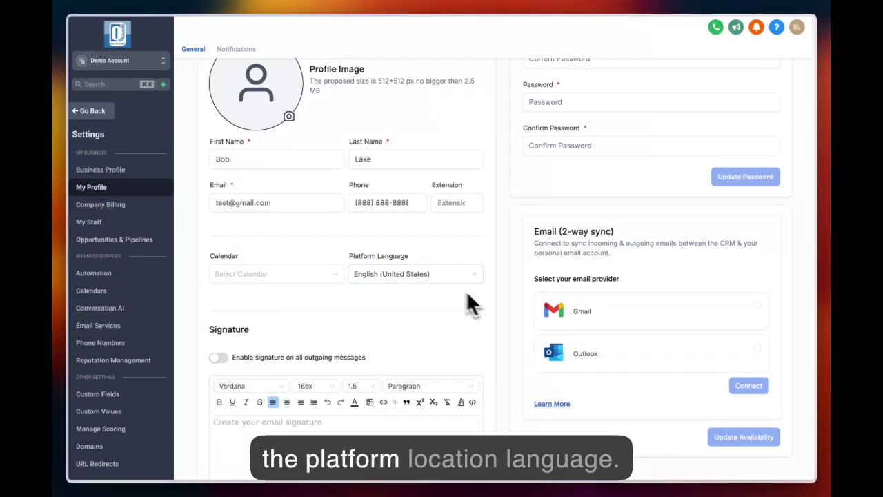
scroll(500, 308, "down", 5)
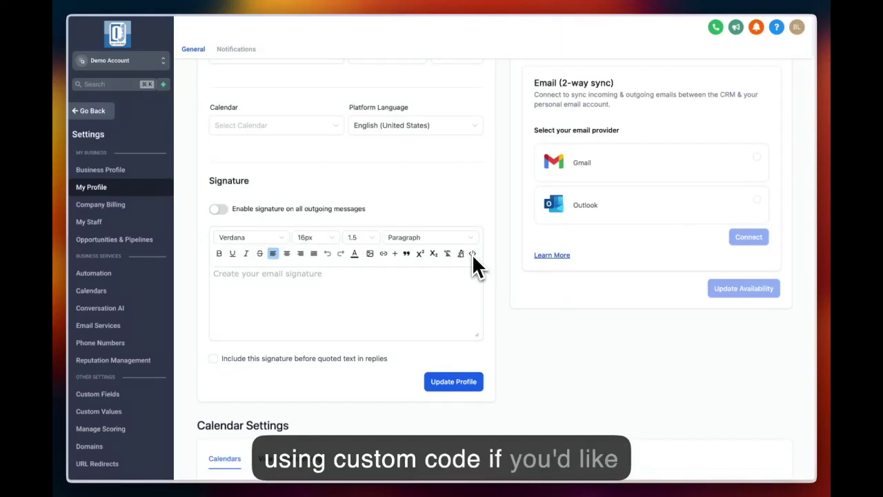
Submit the personal data and signature with Update Profile below the Signature editor
scroll(507, 270, "down", 2)
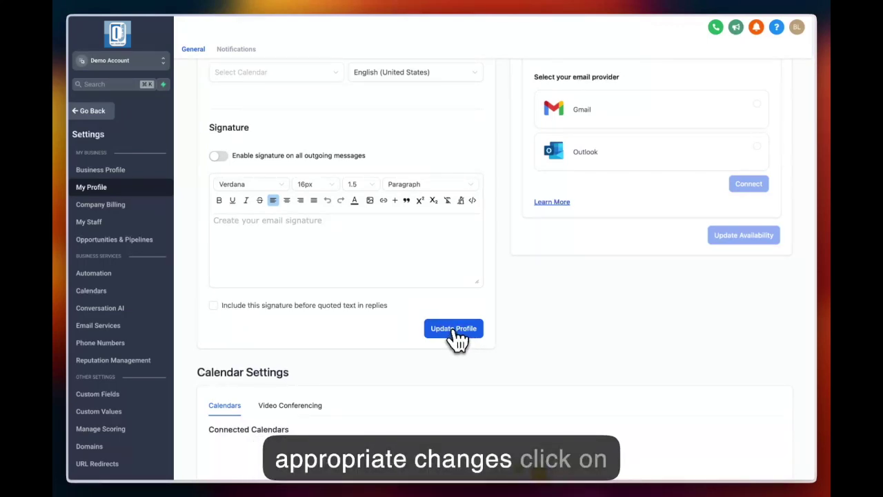
left_click(454, 330)
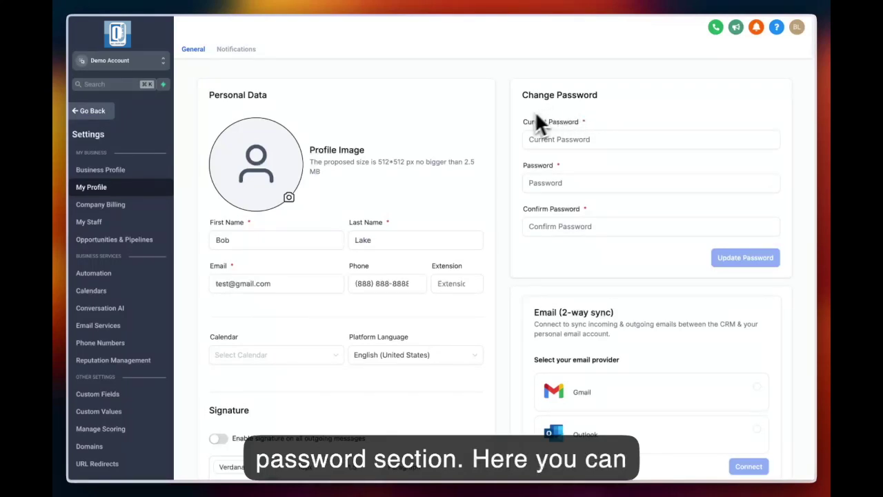
Step through the Current Password, Password and Confirm Password fields
left_click(542, 142)
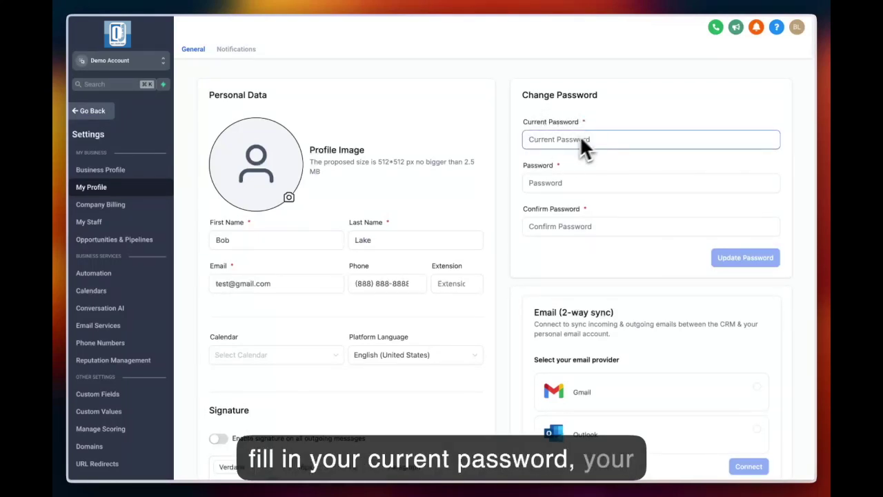
left_click(538, 183)
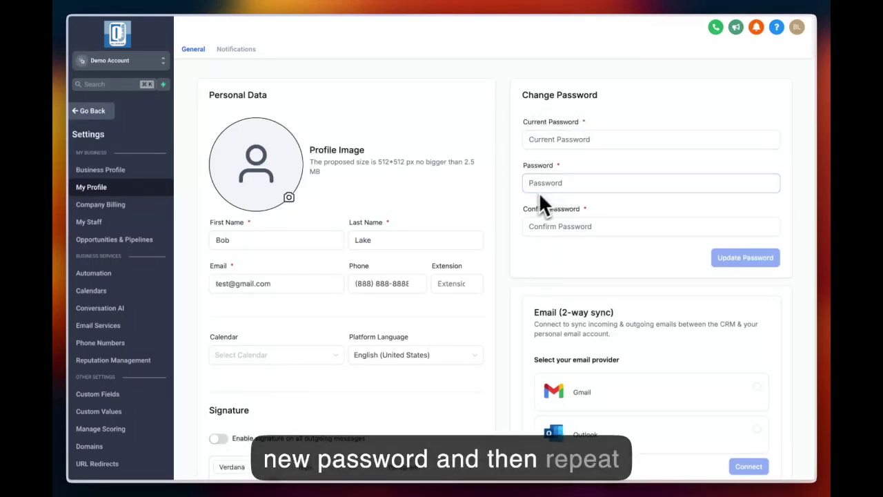
left_click(527, 226)
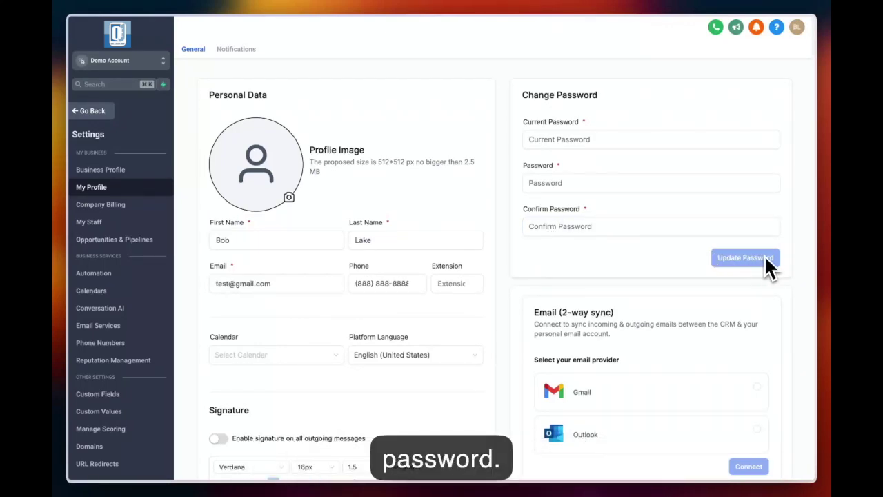
Choose Outlook as the Email (2-way sync) provider and start connecting it
scroll(797, 261, "down", 3)
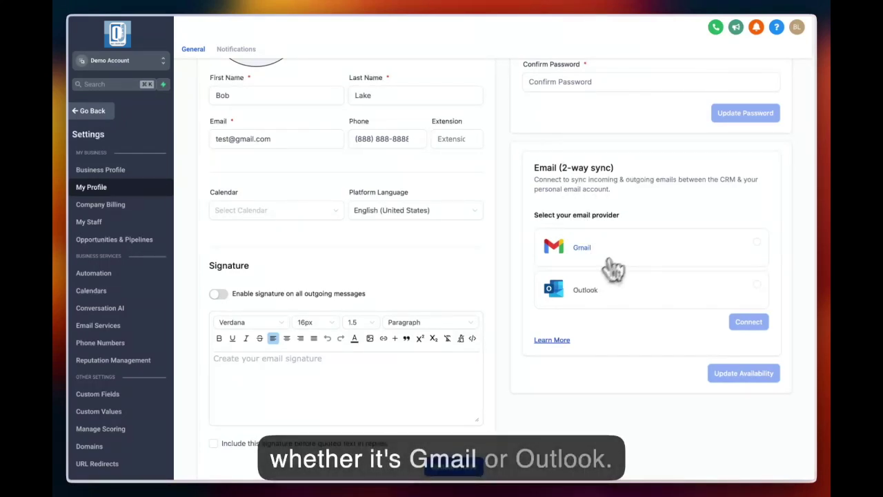
left_click(647, 296)
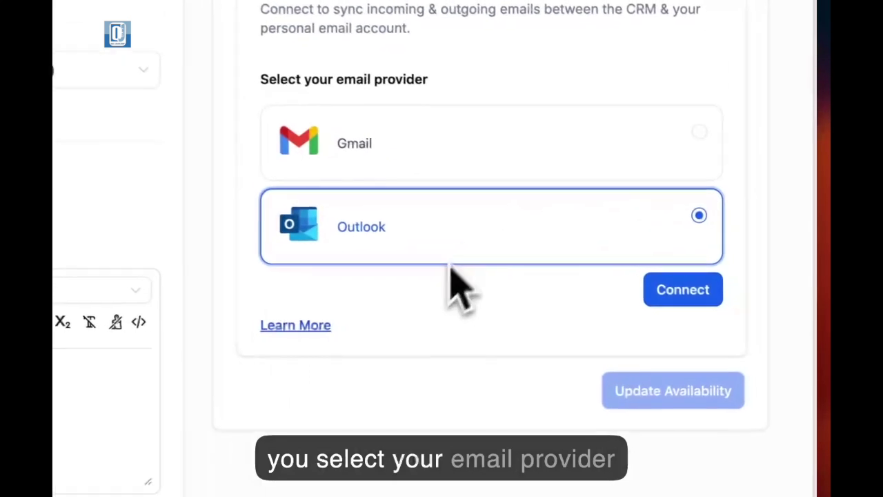
left_click(645, 293)
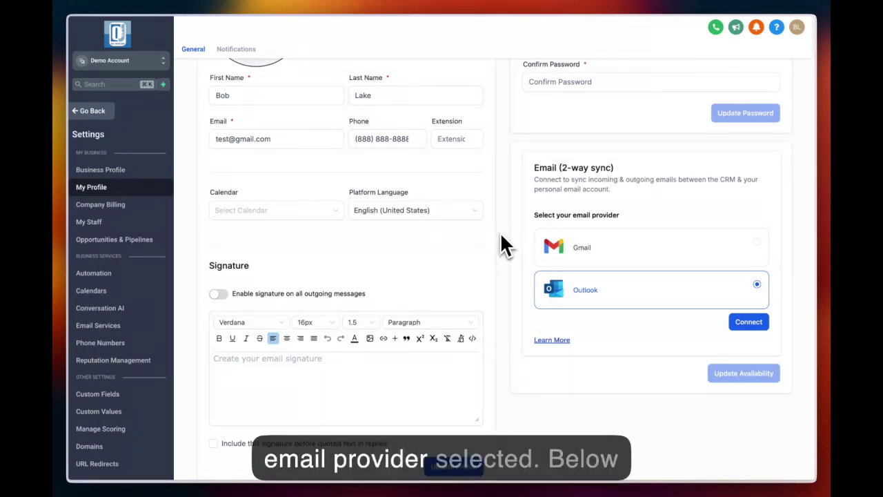
scroll(501, 237, "down", 5)
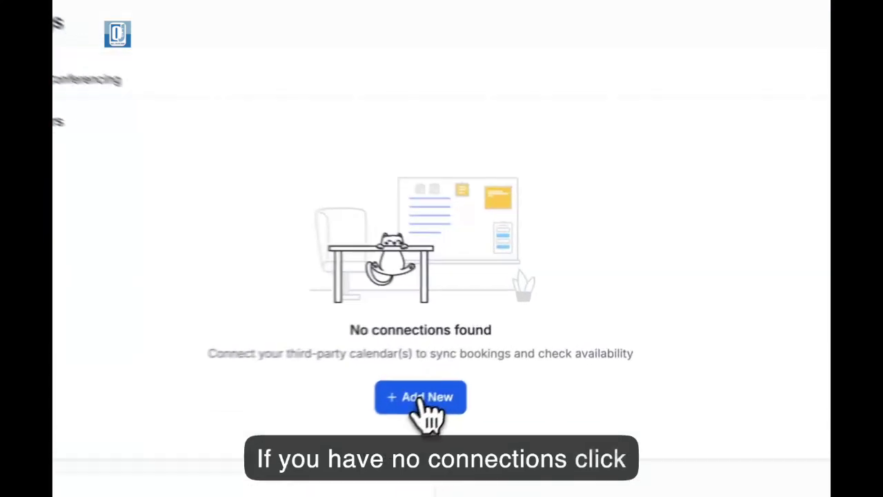
View the available calendar connections, try iCloud, then dismiss without connecting
left_click(422, 402)
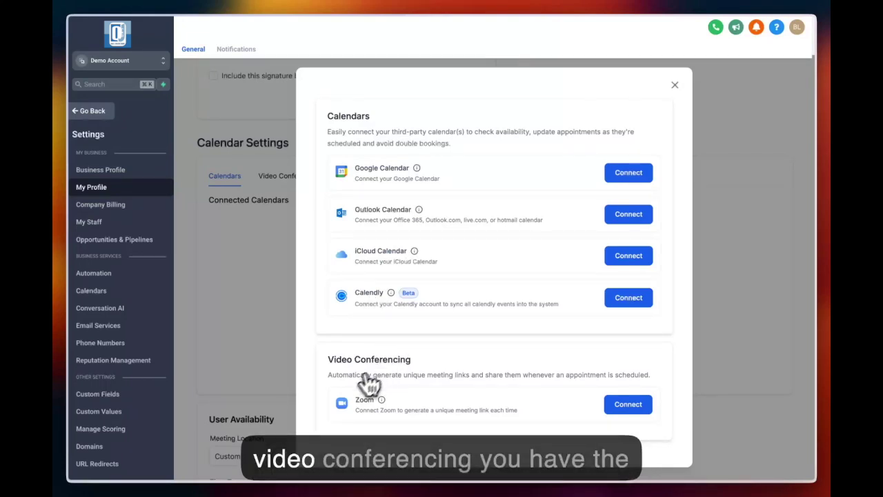
mouse_move(384, 402)
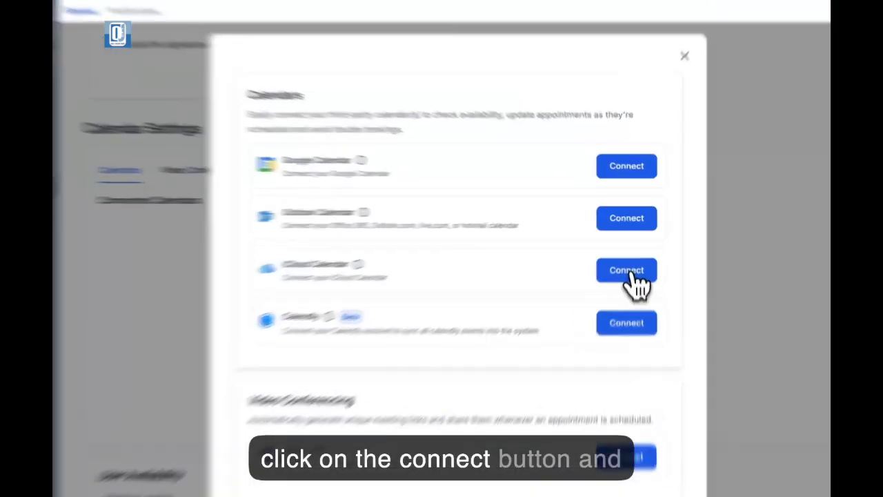
left_click(627, 271)
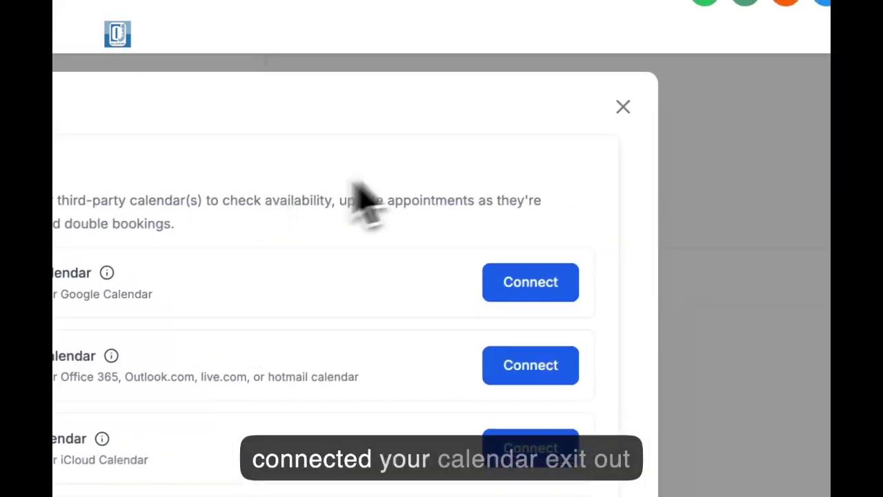
left_click(624, 107)
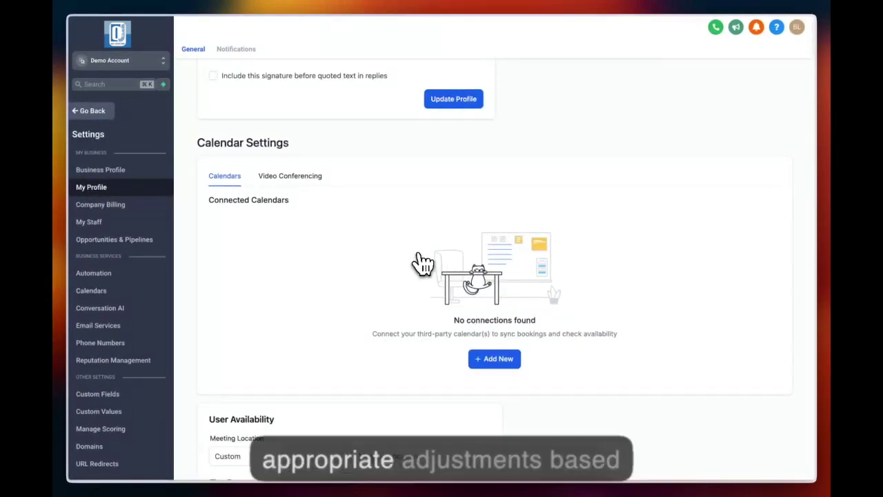
View the Video Conferencing integrations and close the list without adding one
left_click(289, 178)
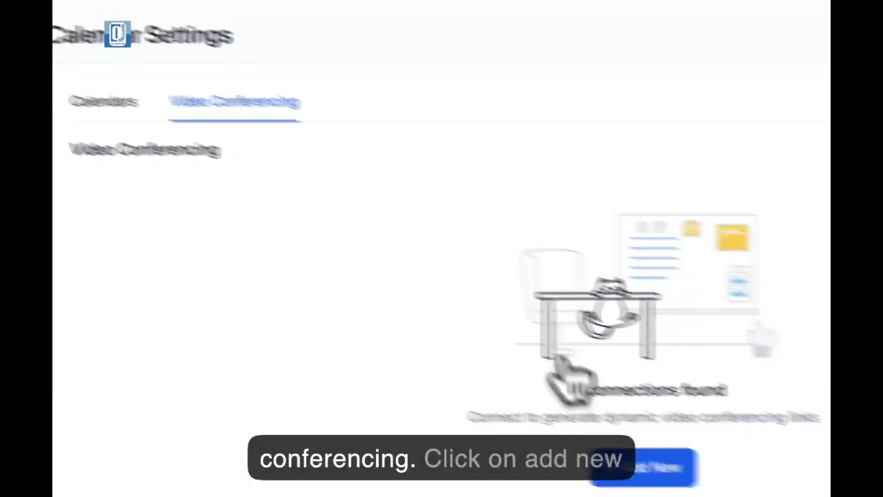
left_click(452, 414)
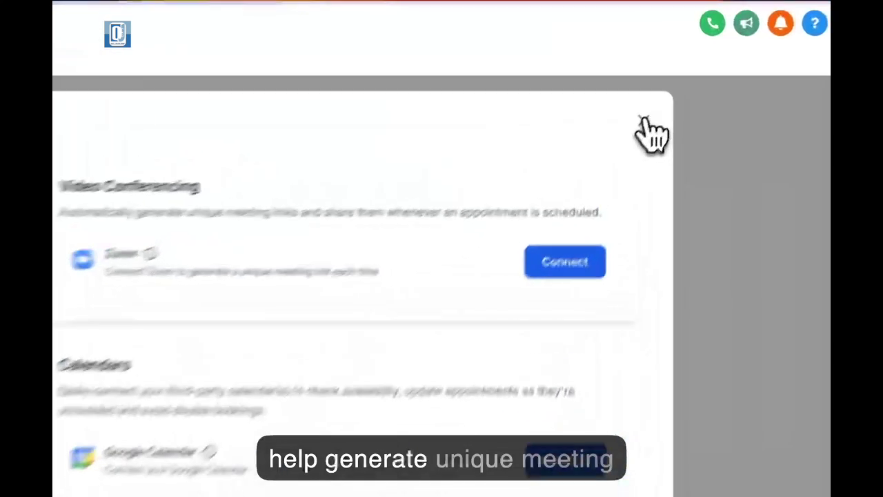
left_click(676, 86)
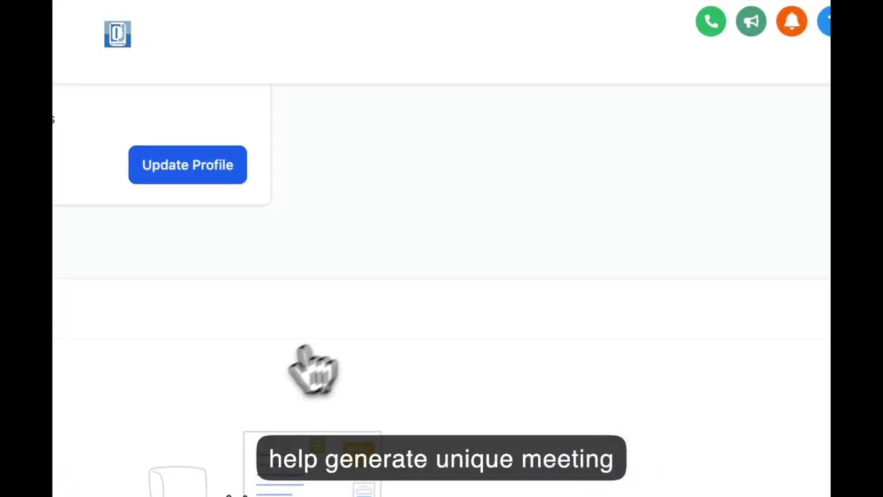
scroll(469, 256, "down", 5)
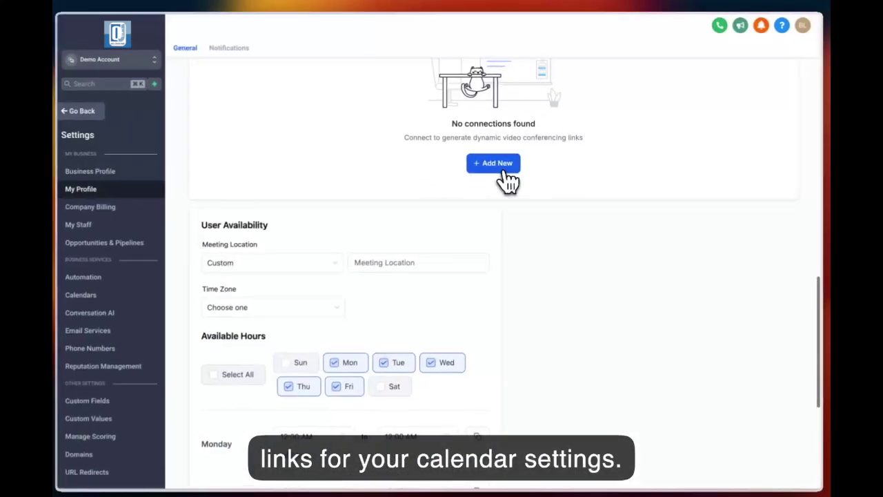
scroll(509, 180, "down", 3)
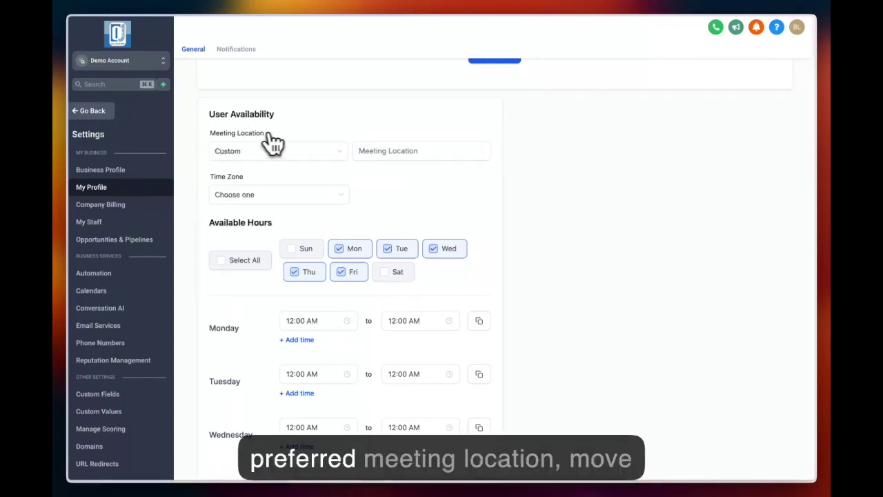
left_click(314, 159)
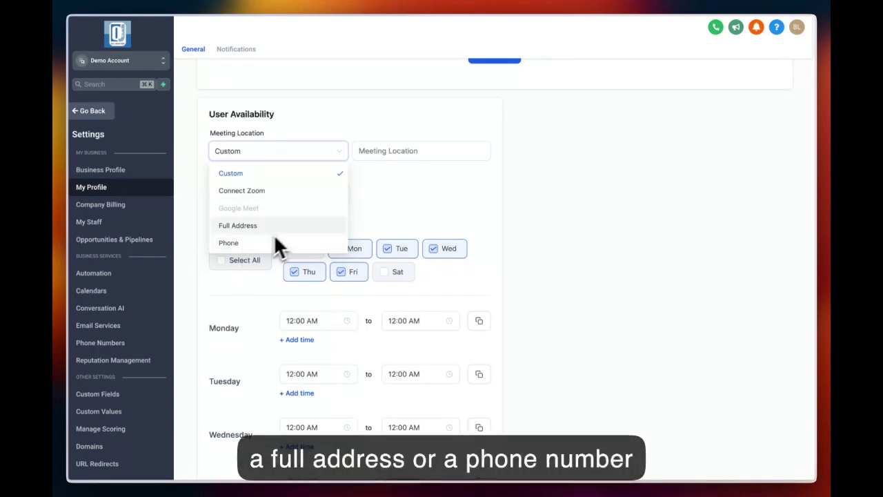
left_click(260, 144)
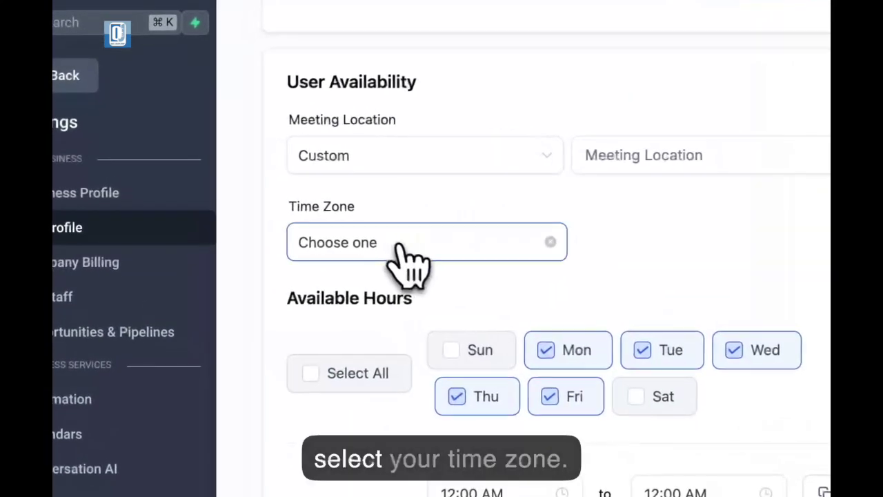
left_click(400, 247)
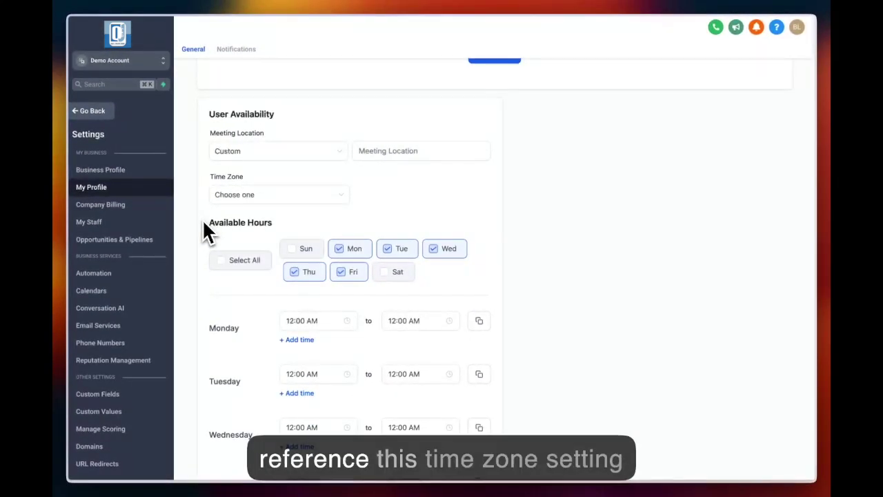
scroll(204, 223, "down", 3)
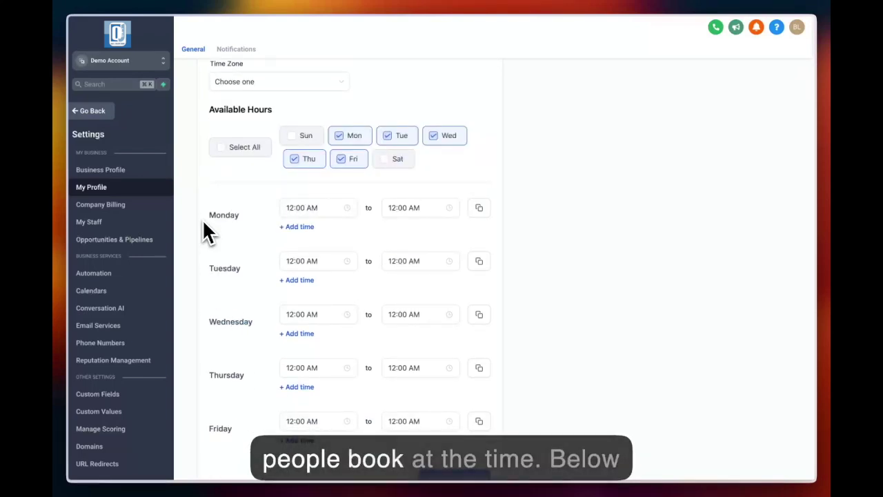
scroll(204, 223, "down", 1)
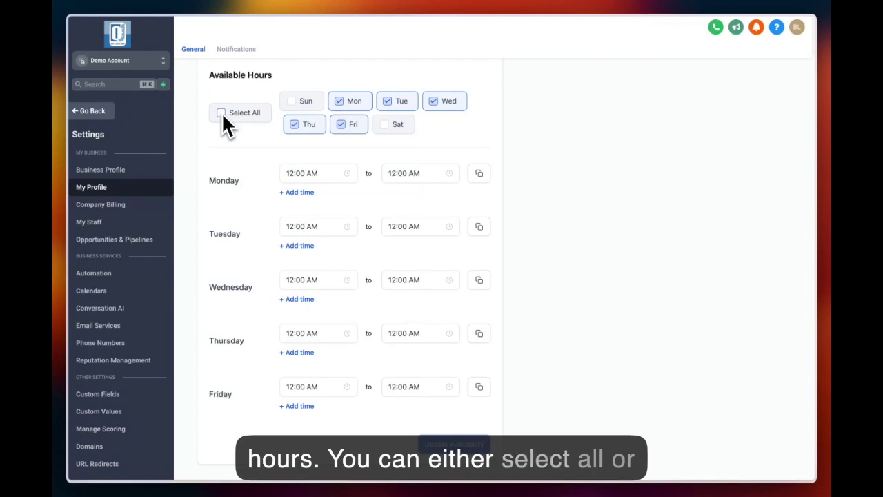
Drop Tuesday and set Monday's availability to end at 02:00 AM
left_click(398, 104)
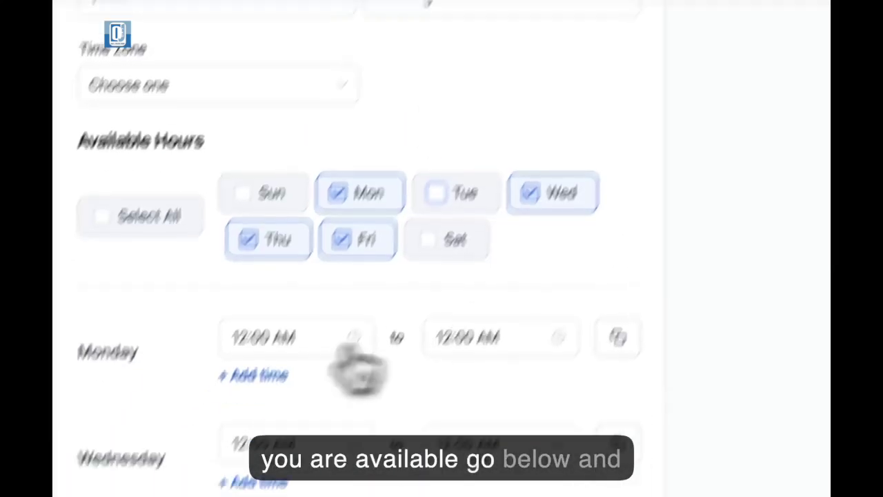
left_click(257, 375)
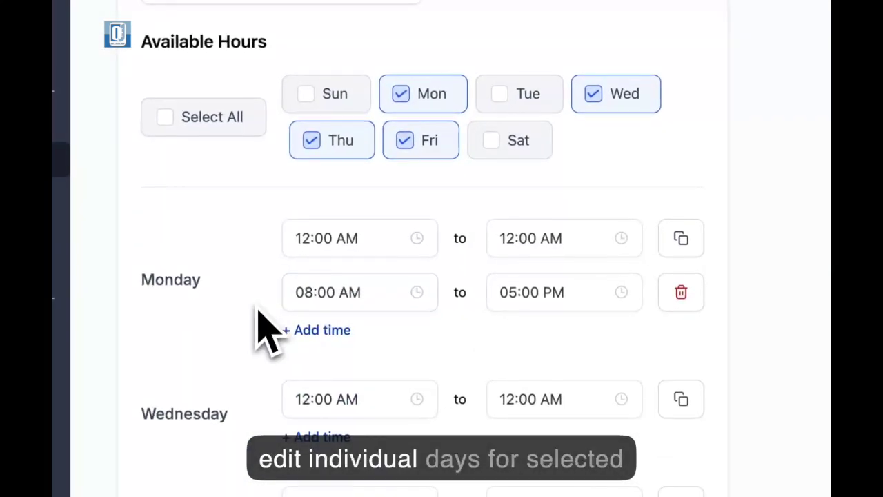
scroll(259, 331, "down", 1)
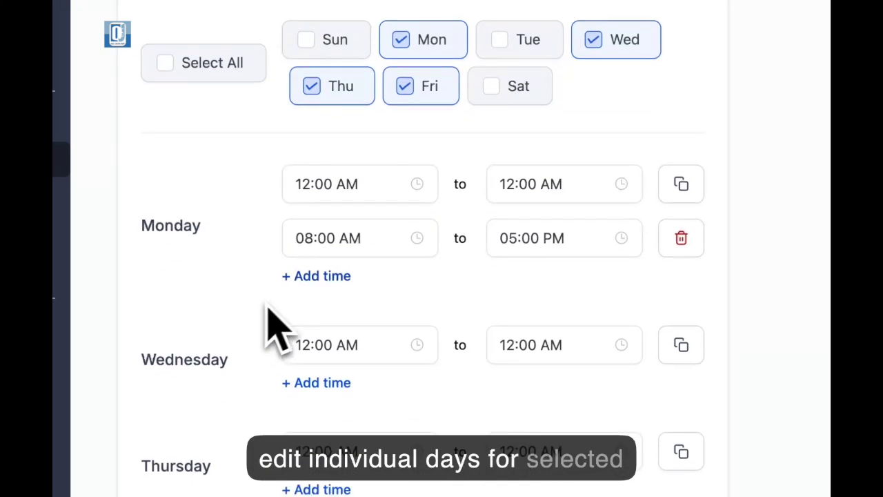
left_click(323, 278)
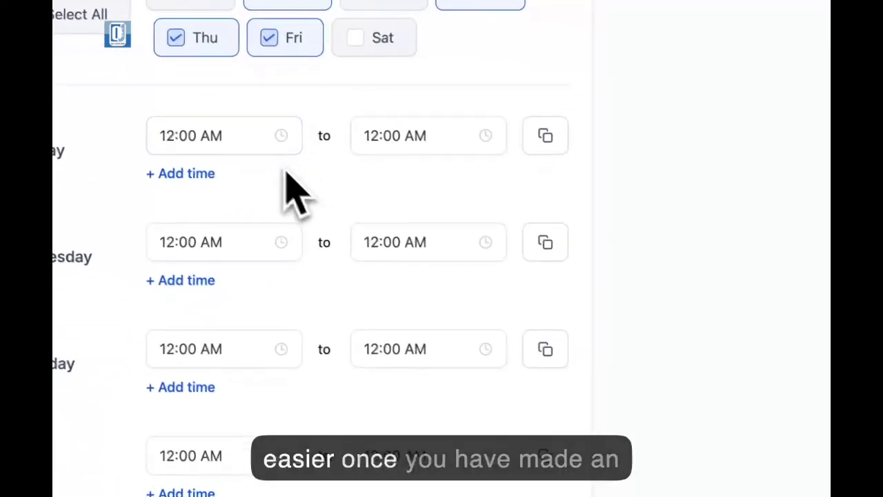
left_click(481, 157)
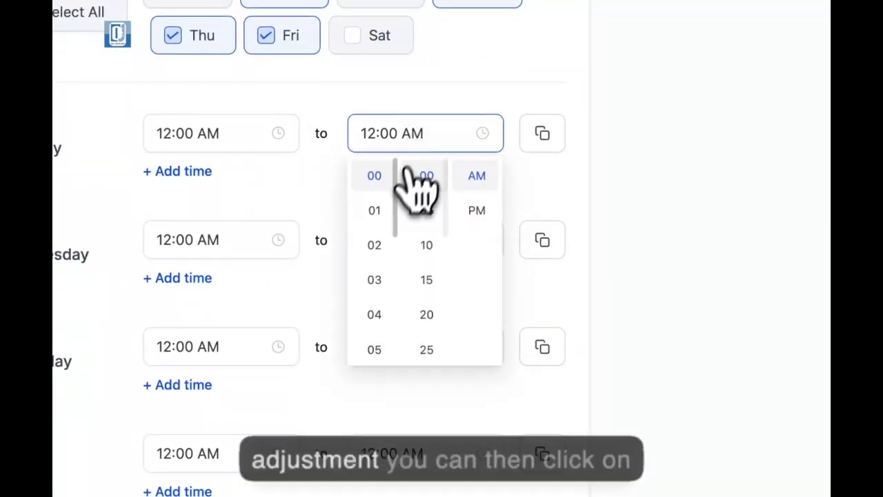
left_click(380, 247)
Copy Monday's 12:00 AM–02:00 AM hours to the other days and save the availability
left_click(543, 133)
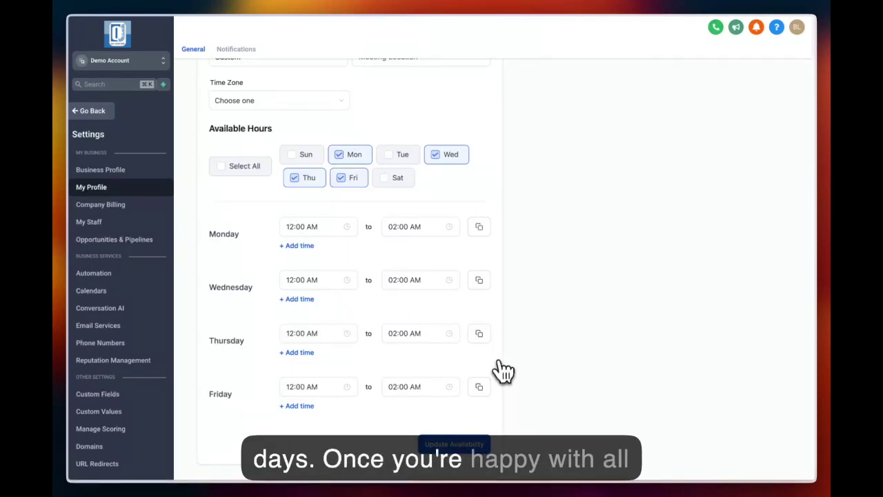
left_click(453, 443)
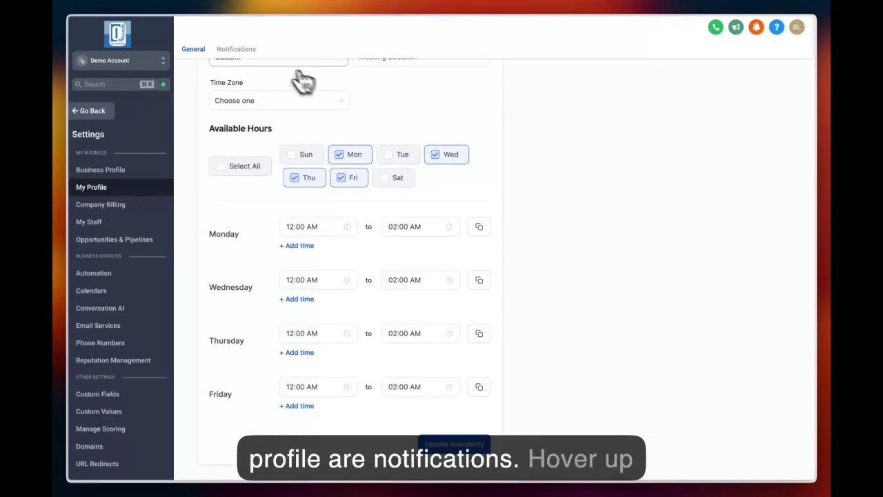
left_click(235, 51)
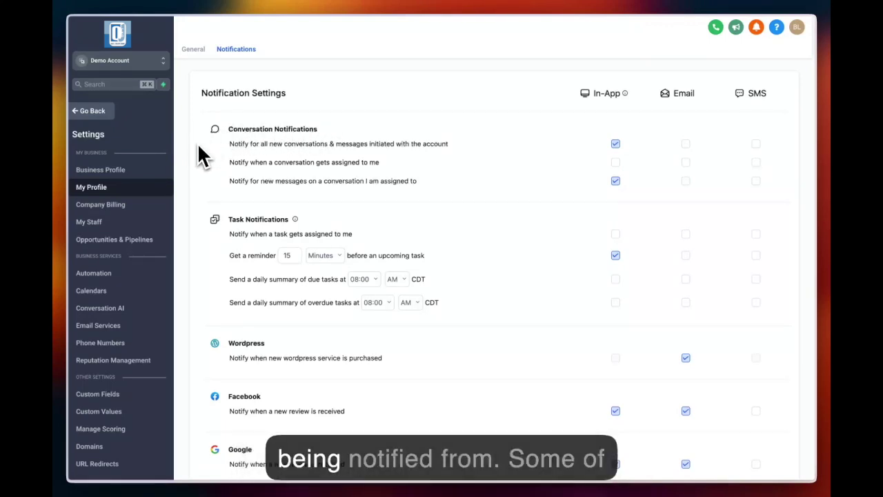
Review the conversation, task, WordPress, Facebook and Google alerts across In-App, Email and SMS
scroll(199, 156, "down", 2)
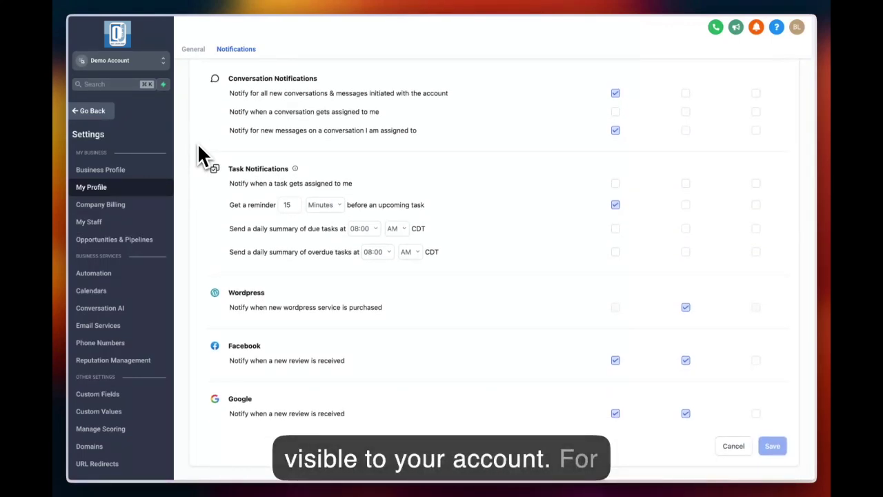
scroll(198, 143, "up", 1)
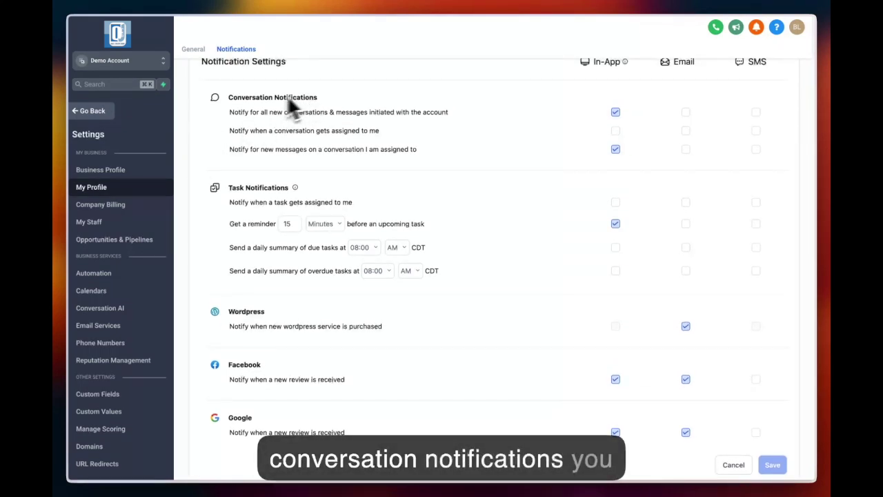
left_click_drag(230, 112, 439, 112)
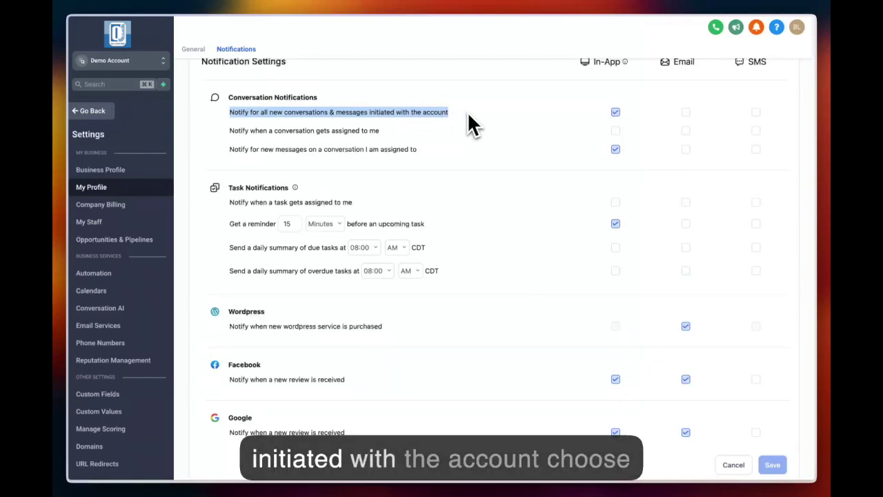
left_click(466, 116)
scroll(466, 117, "up", 1)
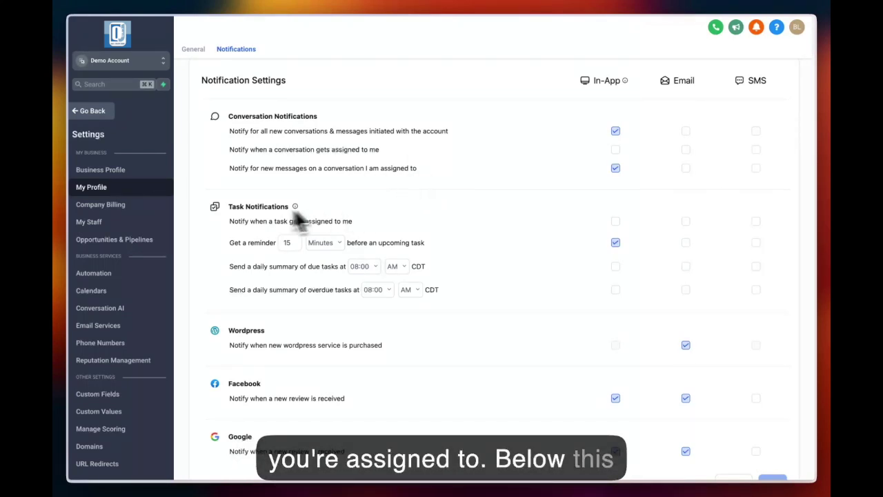
scroll(228, 219, "down", 1)
scroll(229, 225, "down", 1)
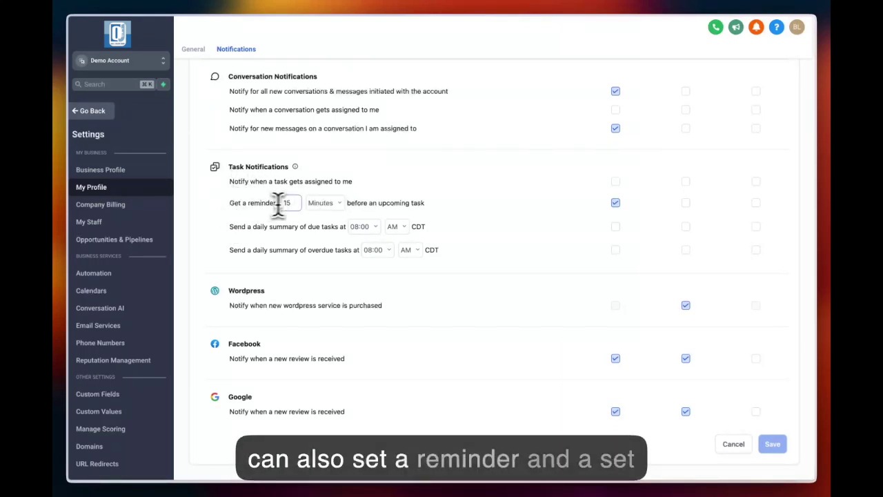
Set the upcoming-task reminder to 15 days, delivered by Email and SMS instead of In-App
left_click(327, 204)
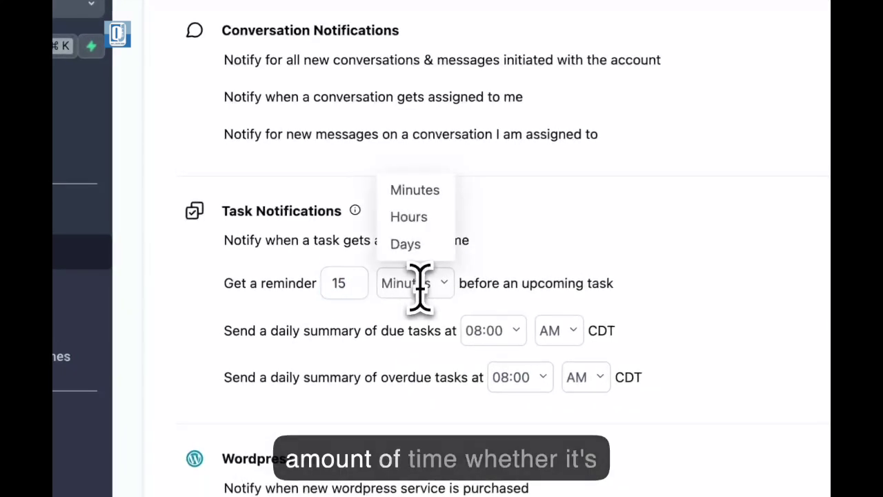
left_click(428, 244)
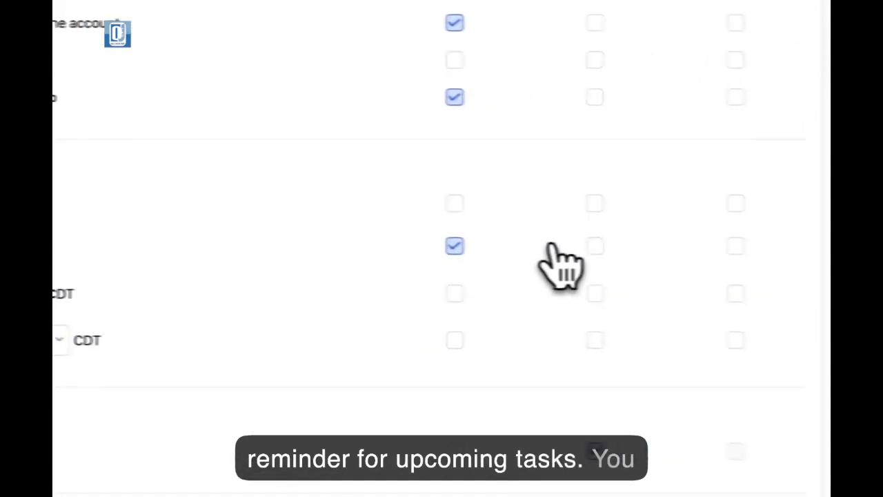
left_click(555, 245)
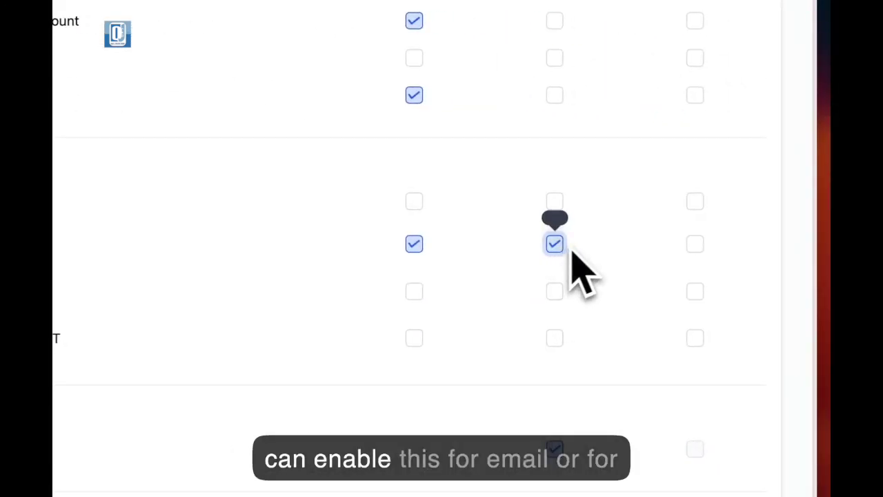
left_click(695, 245)
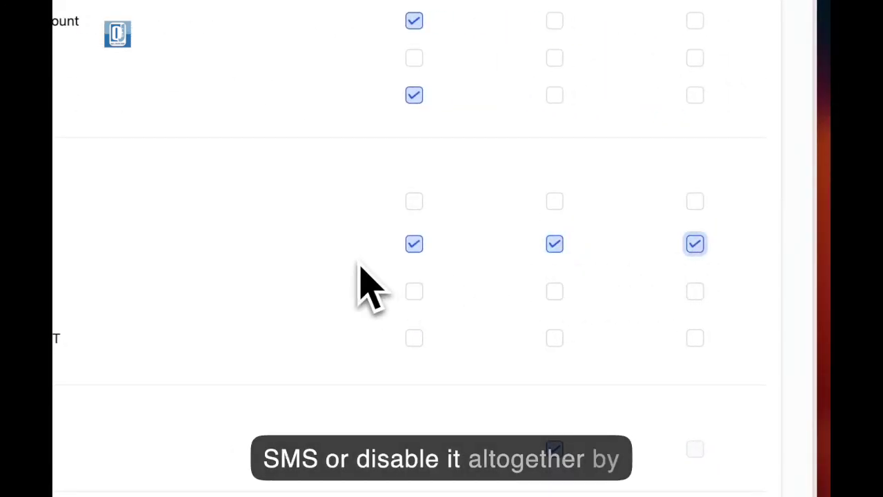
left_click(414, 245)
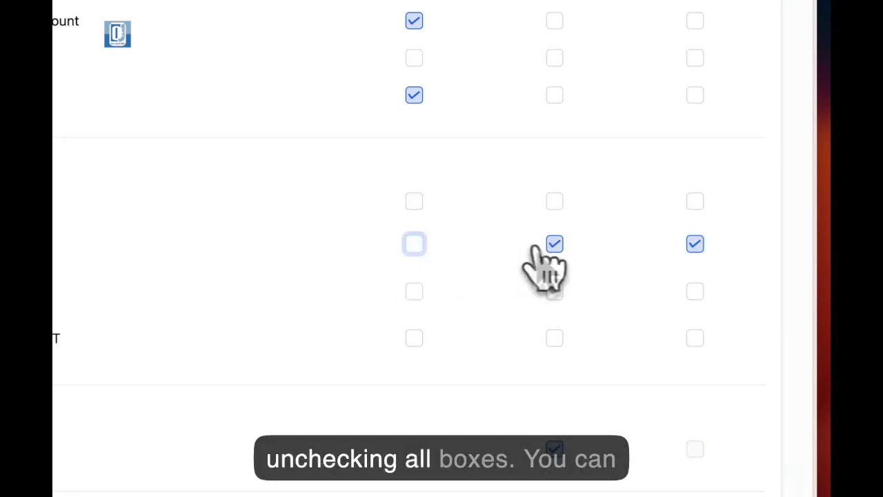